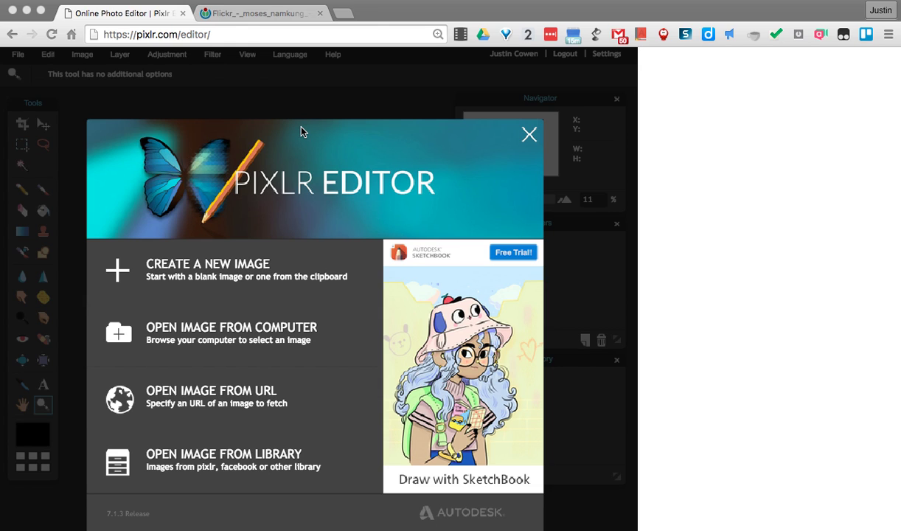
Bring up the Flickr tab holding the full-size crowd photo.
click(225, 21)
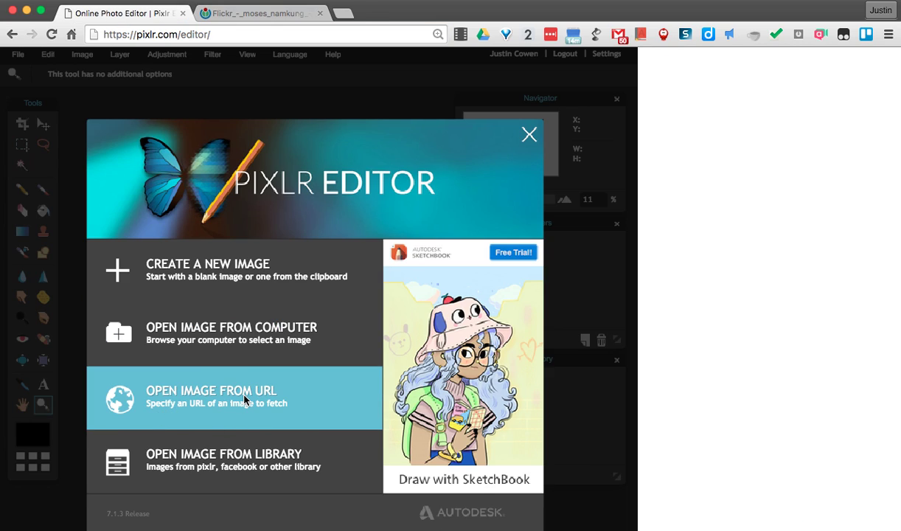
Open the crowd photo in Pixlr from its pasted Flickr web address.
click(244, 399)
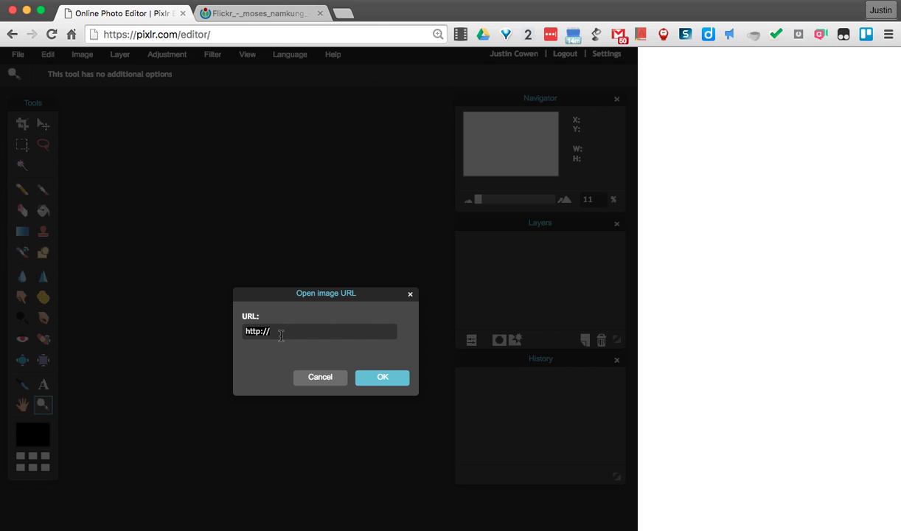
key(ctrl+v)
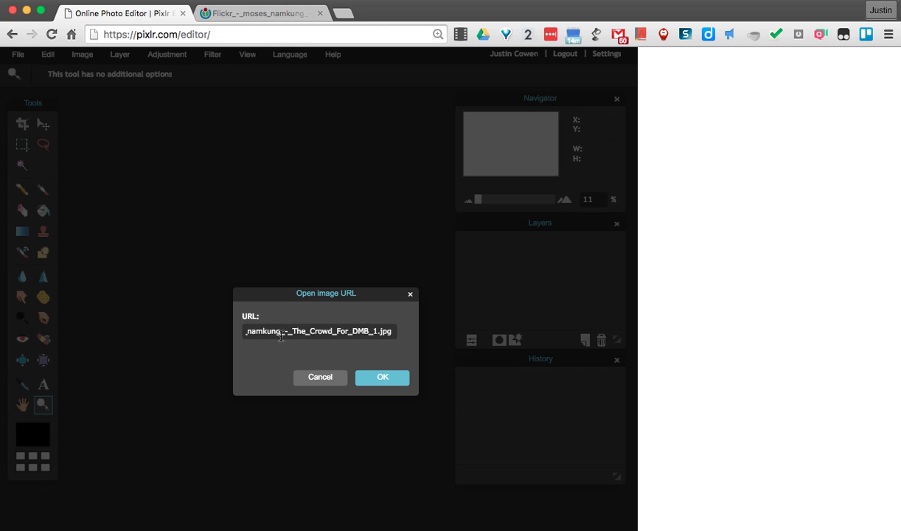
click(365, 378)
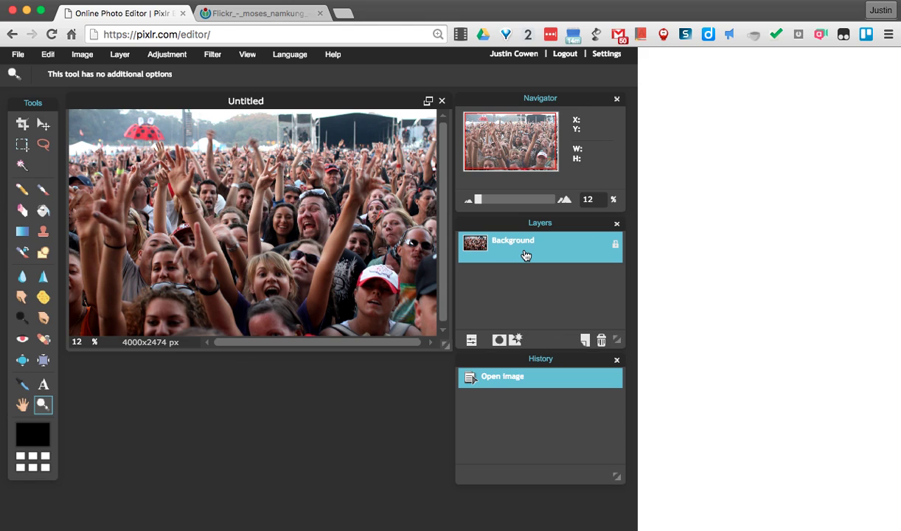
Duplicate the Background layer as Background copy and keep the copy active.
right_click(526, 255)
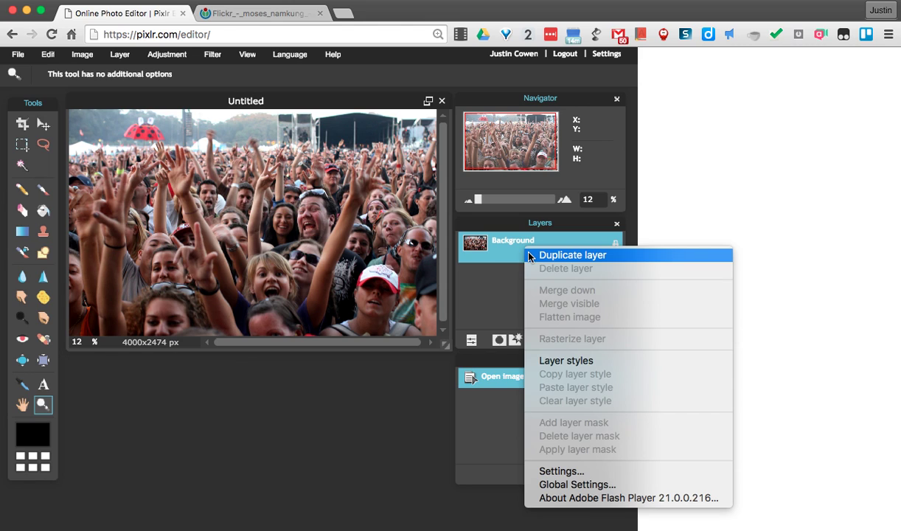
click(529, 255)
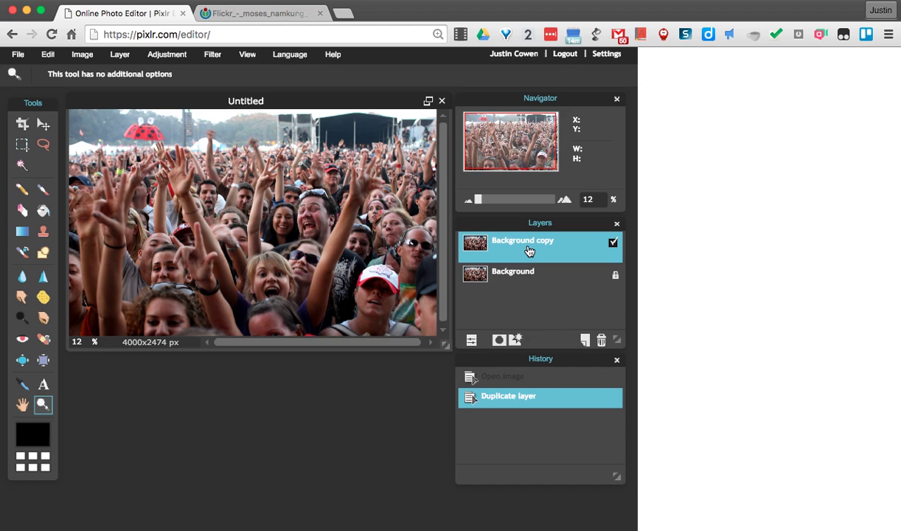
click(525, 283)
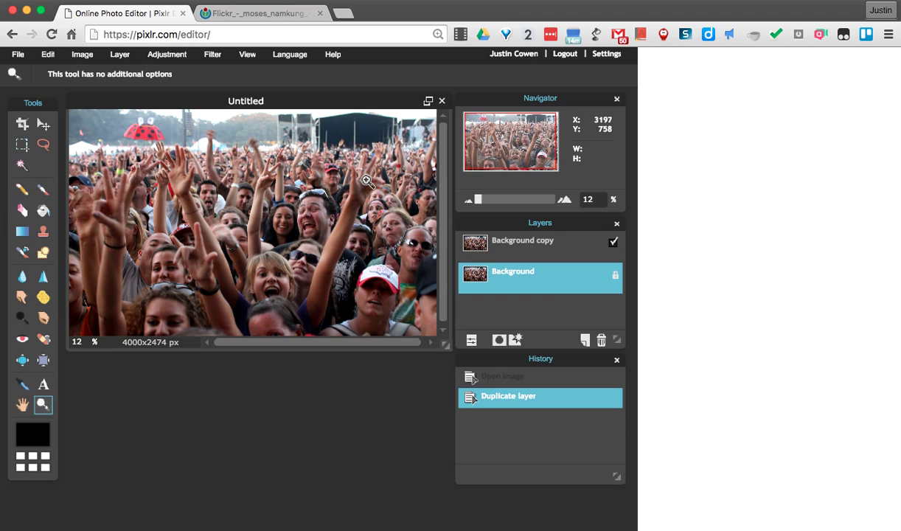
click(525, 249)
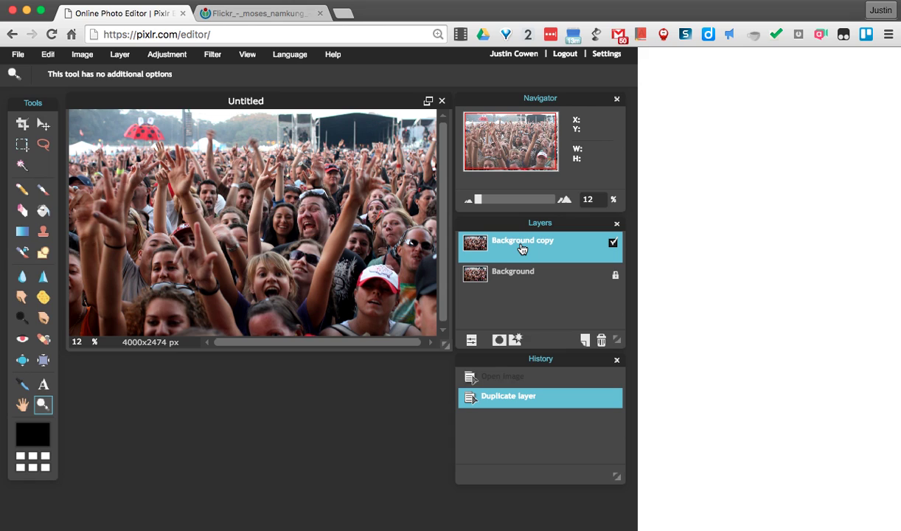
Apply a Gaussian blur of amount 225 to the Background copy layer.
click(211, 56)
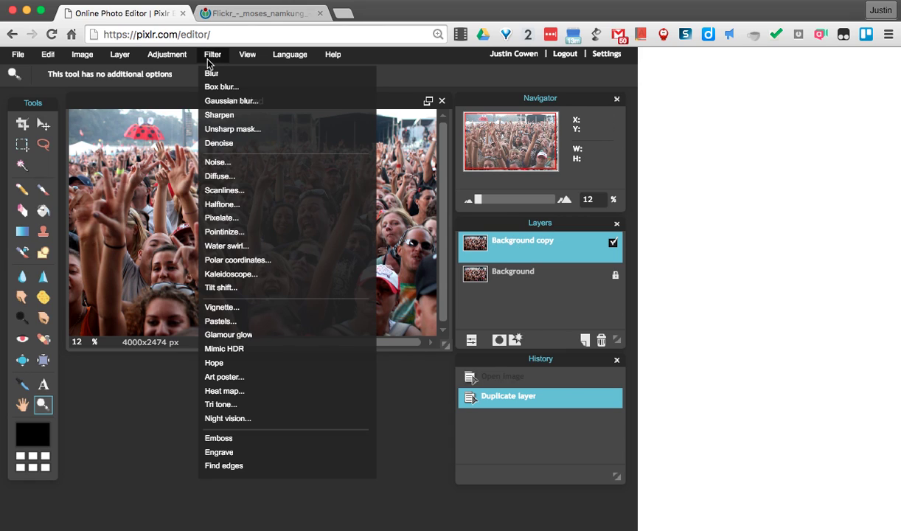
click(216, 103)
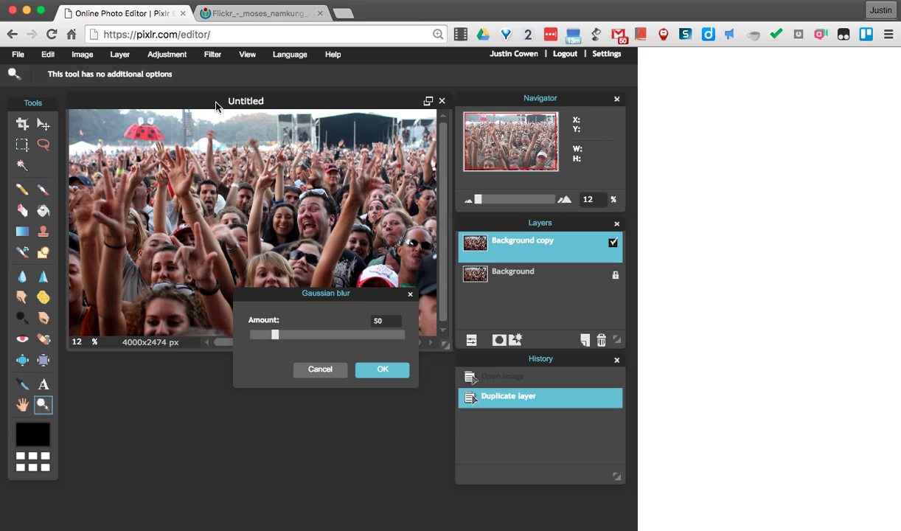
drag(308, 300, 274, 371)
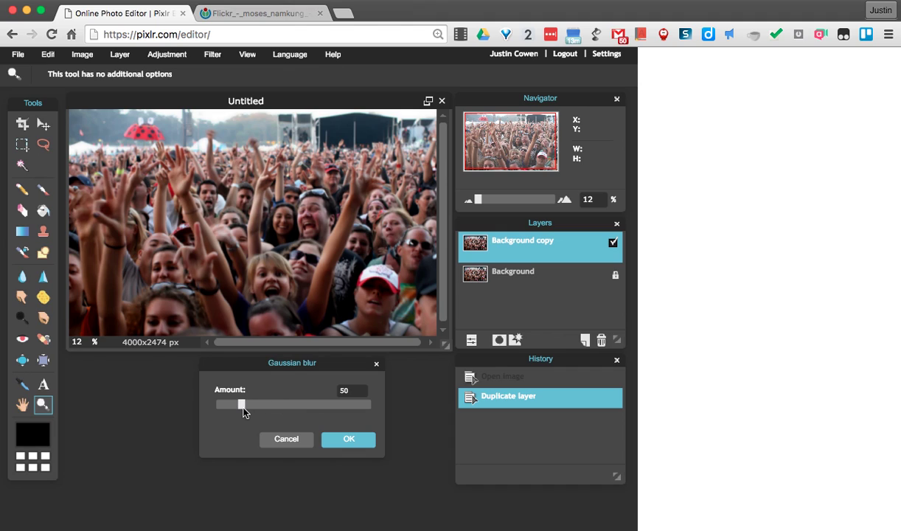
drag(245, 412, 312, 411)
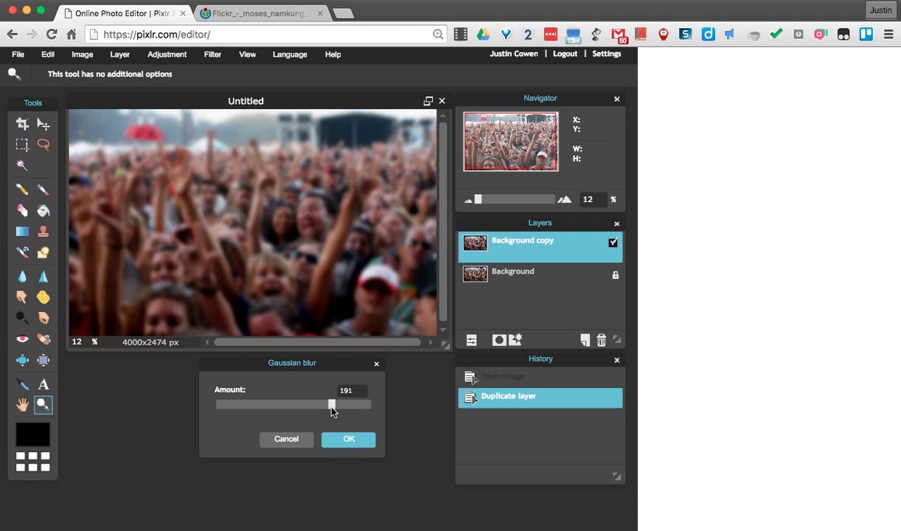
right_click(332, 411)
click(343, 414)
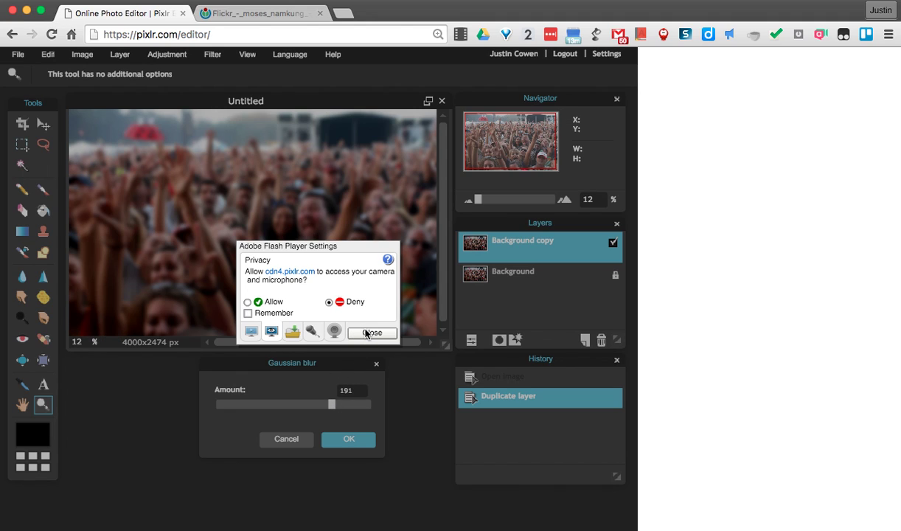
click(367, 333)
drag(354, 410, 356, 410)
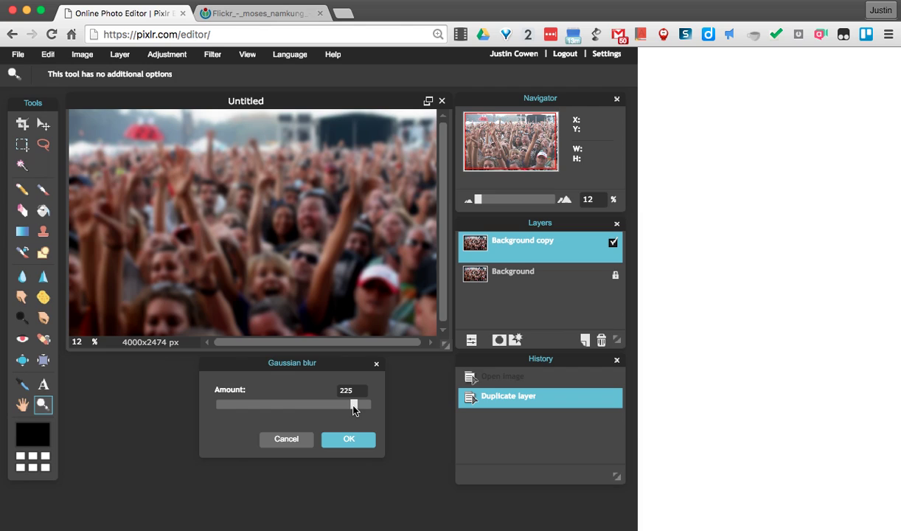
click(348, 439)
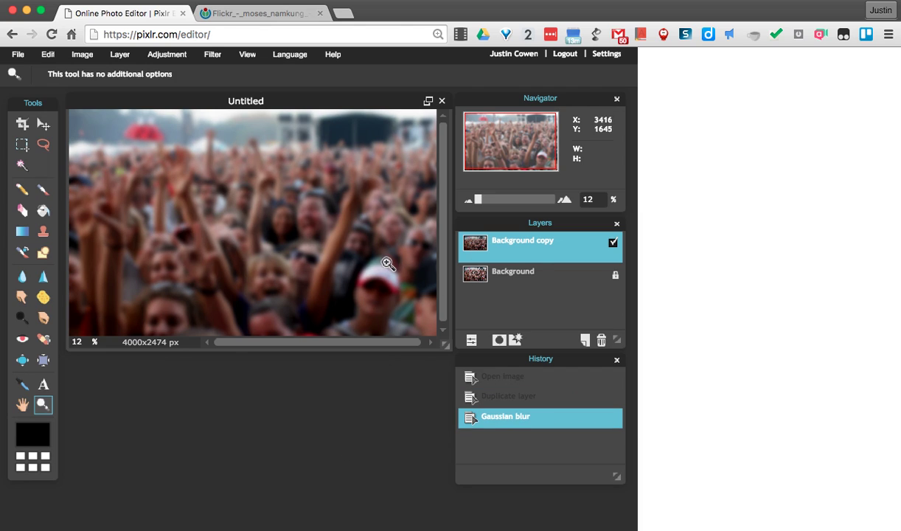
Compare the blurred layer with the sharp photo, then zoom to 27% and enlarge the window.
click(613, 243)
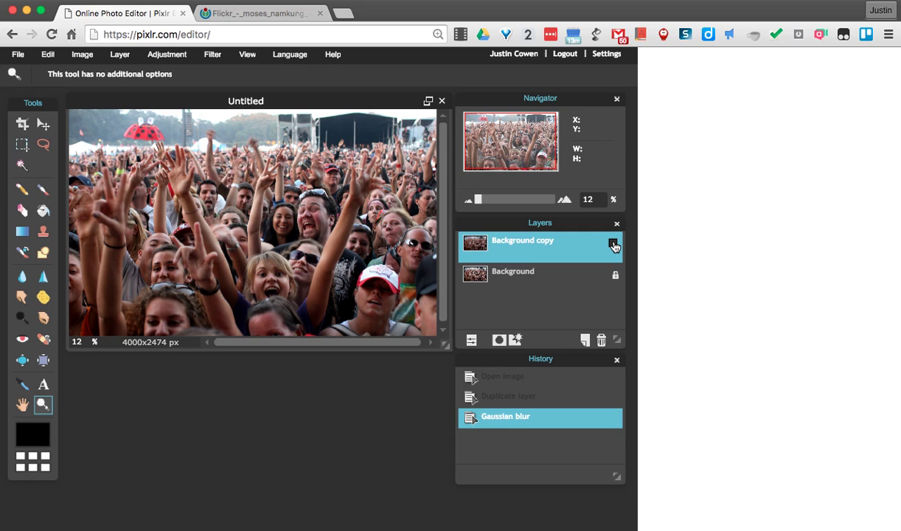
click(613, 243)
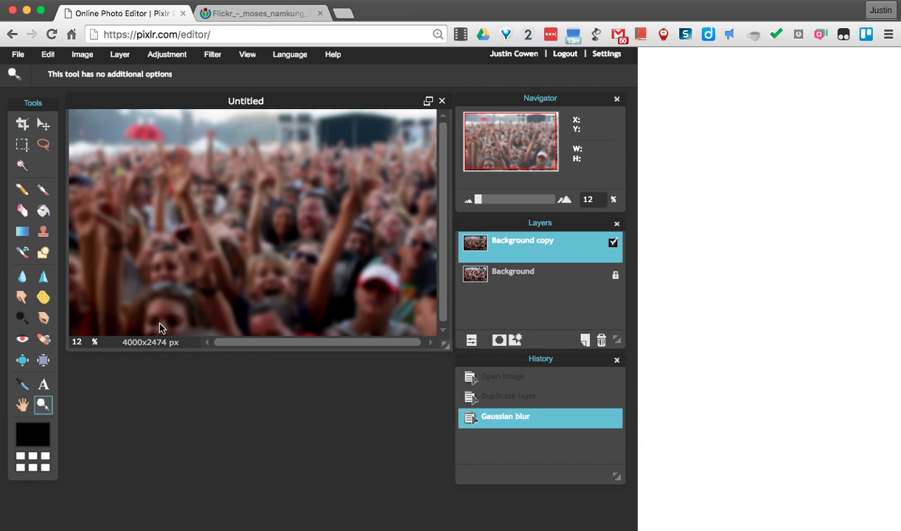
click(260, 275)
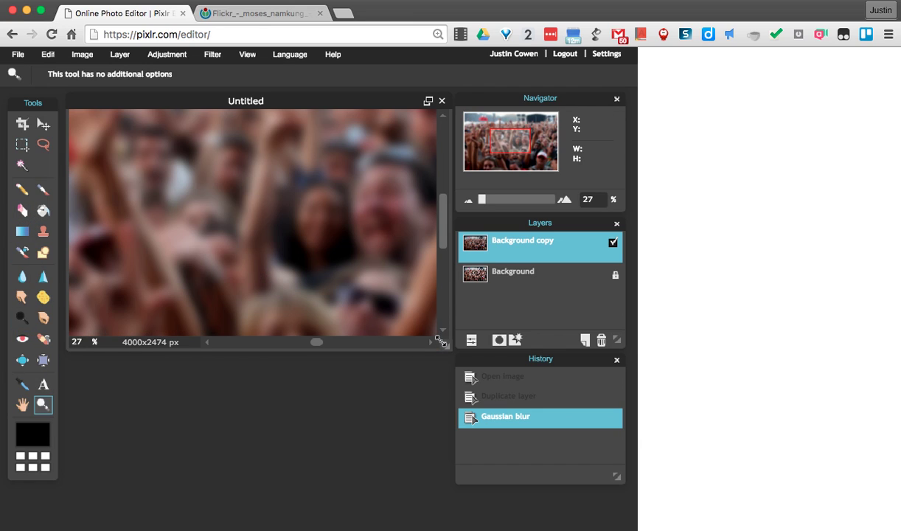
drag(441, 341, 452, 466)
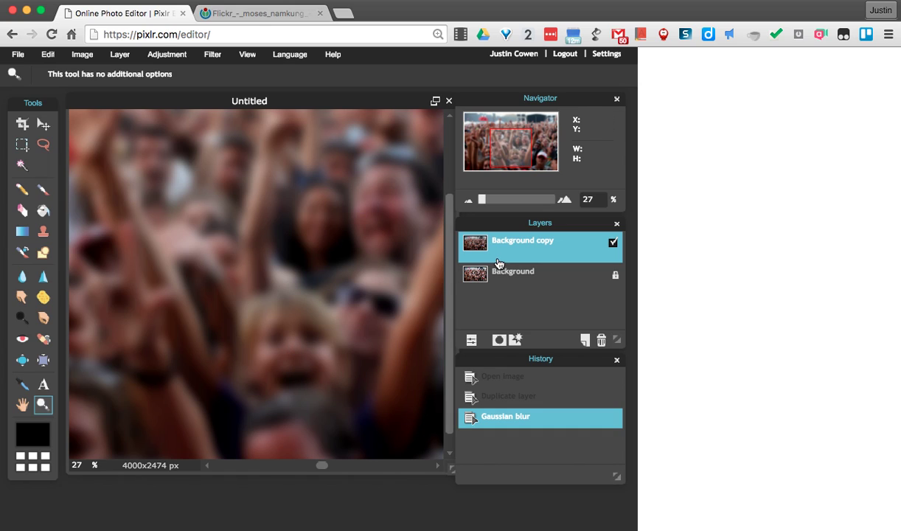
Set up the Eraser with the soft 200 brush.
click(21, 213)
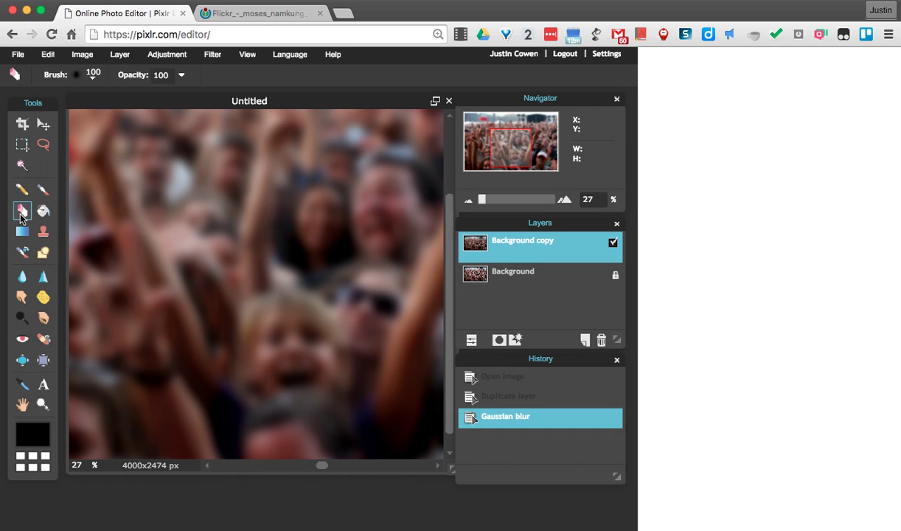
click(93, 77)
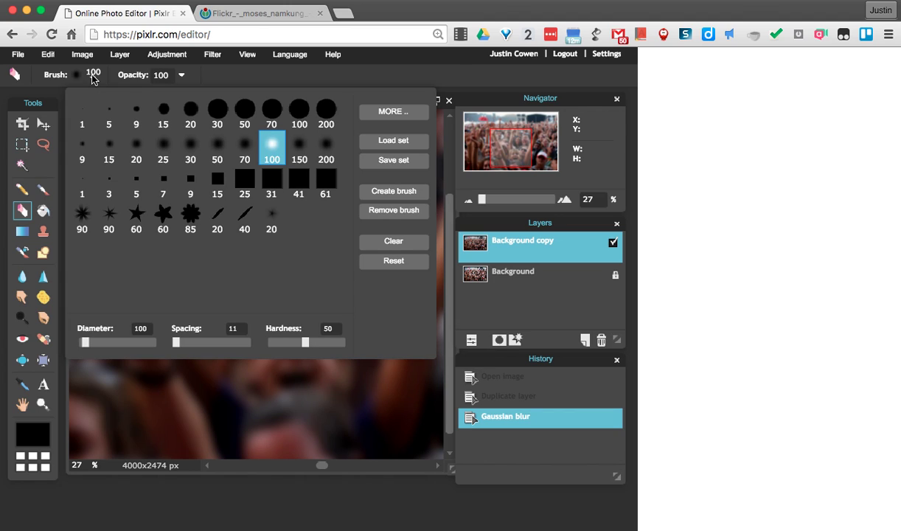
click(130, 489)
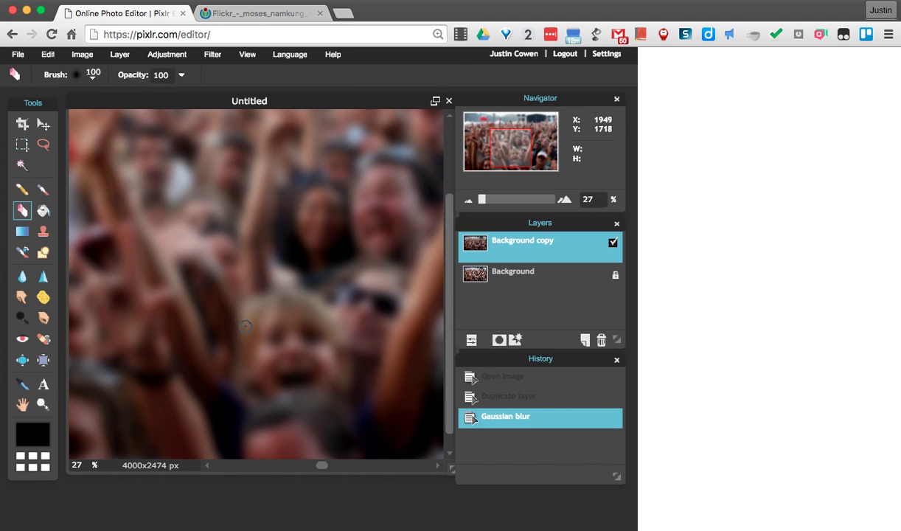
click(93, 77)
click(324, 144)
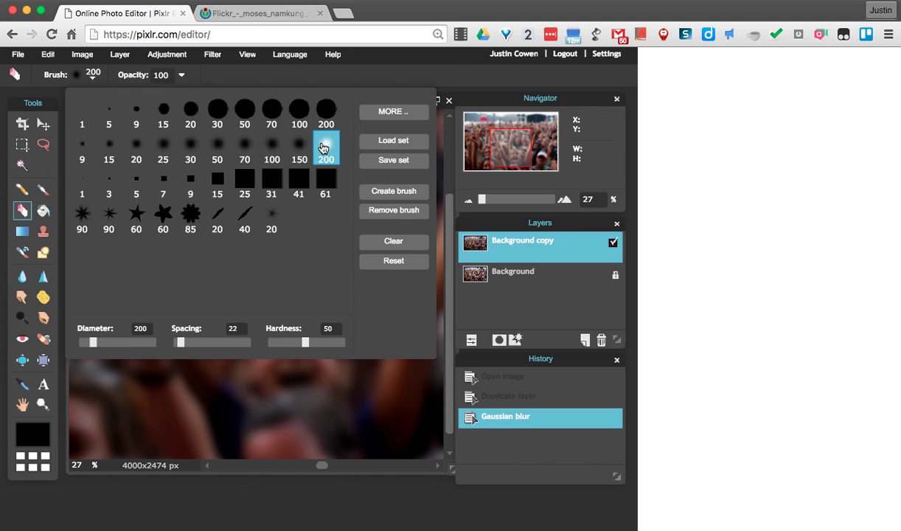
click(230, 488)
Erase the blur over the woman's face, purple shirt and both raised arms, undoing one stray stroke.
mouse_move(281, 357)
mouse_down()
mouse_move(282, 327)
mouse_move(278, 349)
mouse_move(267, 336)
mouse_move(268, 351)
mouse_move(255, 358)
mouse_move(253, 318)
mouse_move(263, 310)
mouse_move(299, 312)
mouse_move(318, 326)
mouse_move(319, 370)
mouse_move(263, 374)
mouse_move(248, 397)
mouse_move(261, 343)
mouse_move(280, 337)
mouse_move(336, 380)
mouse_move(325, 341)
mouse_move(298, 309)
mouse_move(268, 306)
mouse_move(243, 359)
mouse_up()
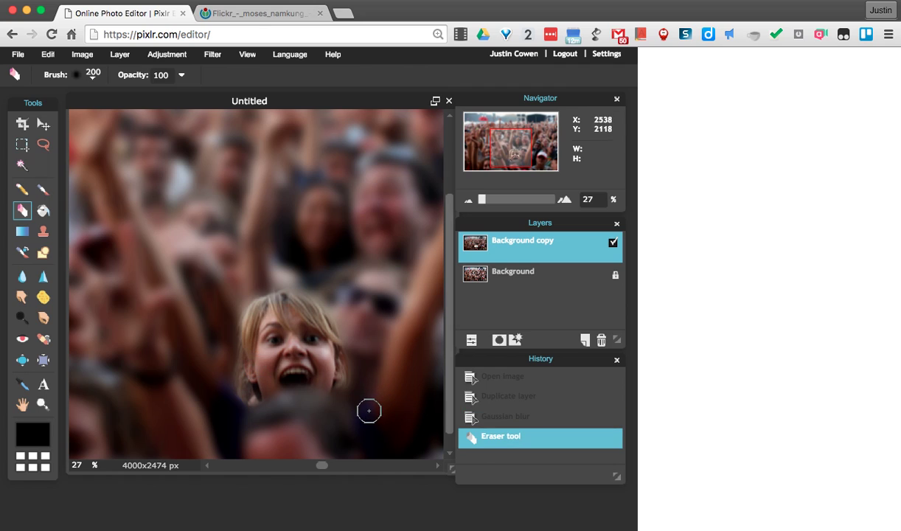
mouse_move(368, 411)
mouse_down()
mouse_move(395, 418)
mouse_move(399, 373)
mouse_move(394, 381)
mouse_move(392, 396)
mouse_move(438, 236)
mouse_move(427, 296)
mouse_up()
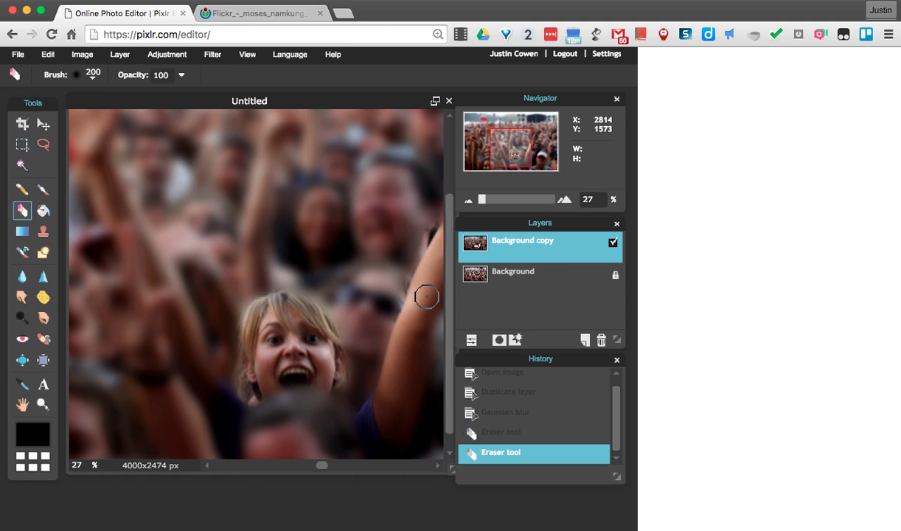
click(483, 432)
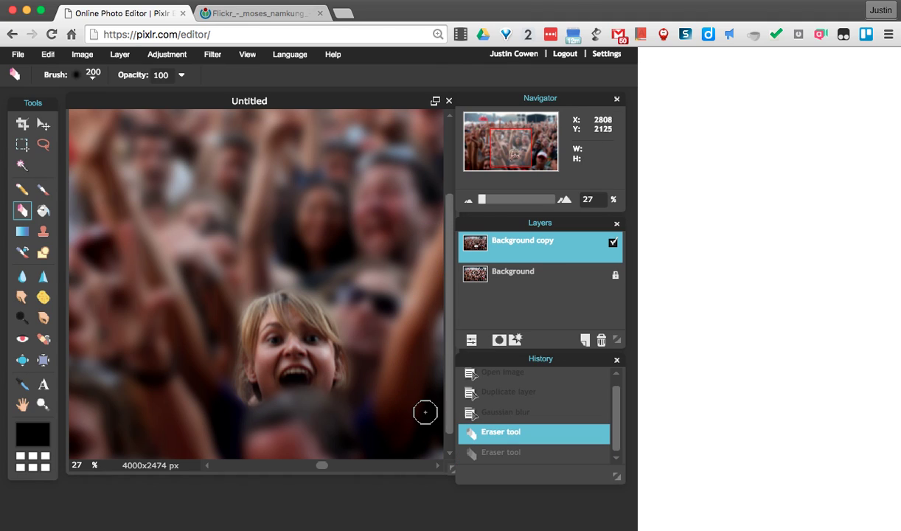
mouse_move(424, 412)
mouse_down()
mouse_move(370, 418)
mouse_move(399, 350)
mouse_move(404, 398)
mouse_move(375, 413)
mouse_up()
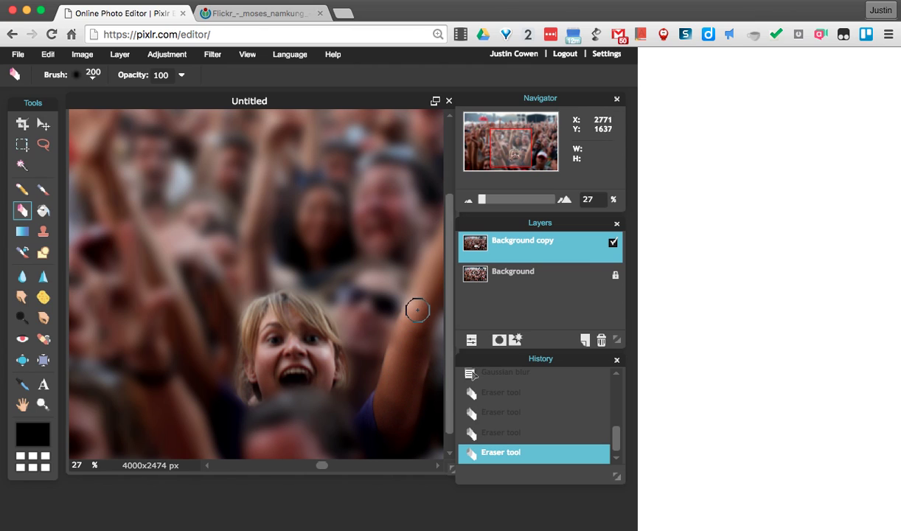
mouse_move(418, 310)
mouse_down()
mouse_move(442, 246)
mouse_move(426, 288)
mouse_up()
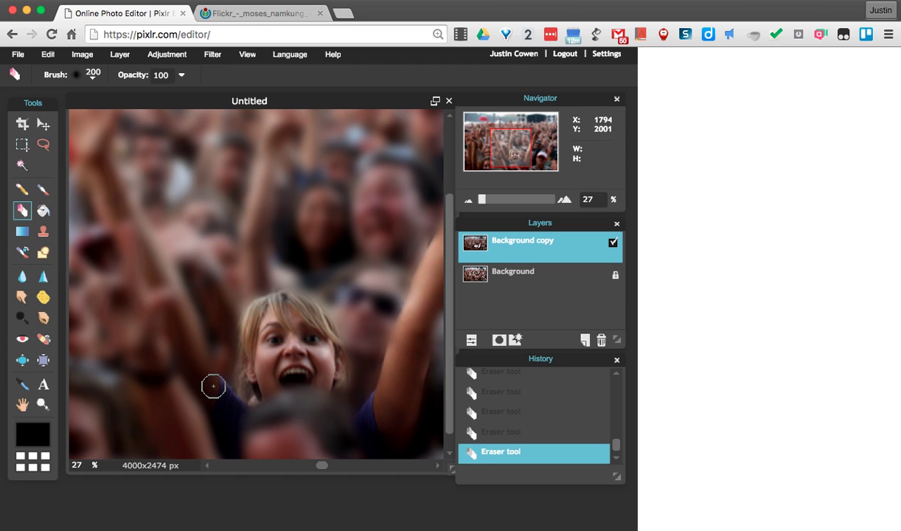
mouse_move(214, 385)
mouse_down()
mouse_move(184, 297)
mouse_move(169, 276)
mouse_up()
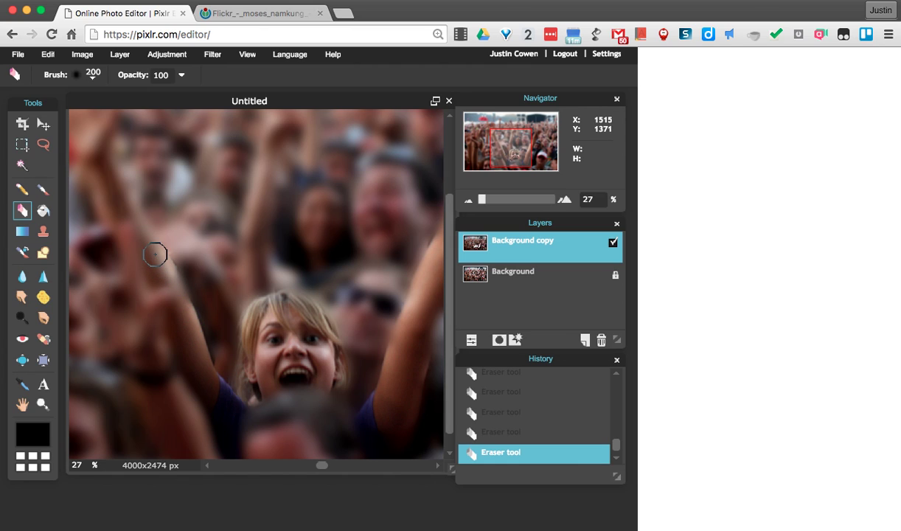
drag(117, 210, 91, 114)
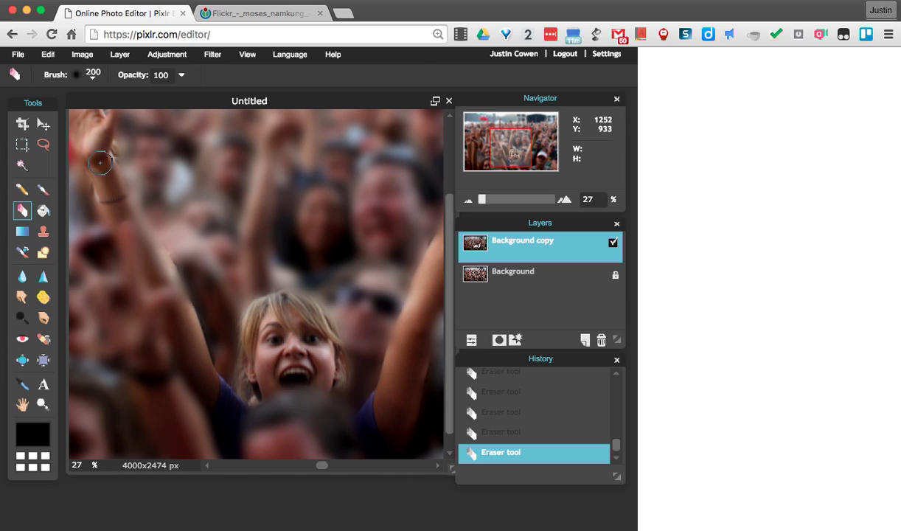
Zoom out to 11% to see the whole photo.
click(42, 404)
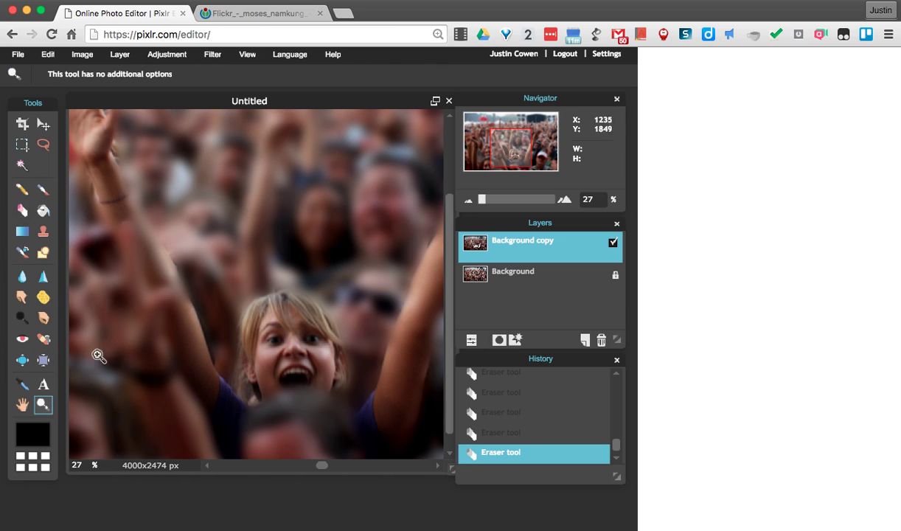
alt+click(153, 330)
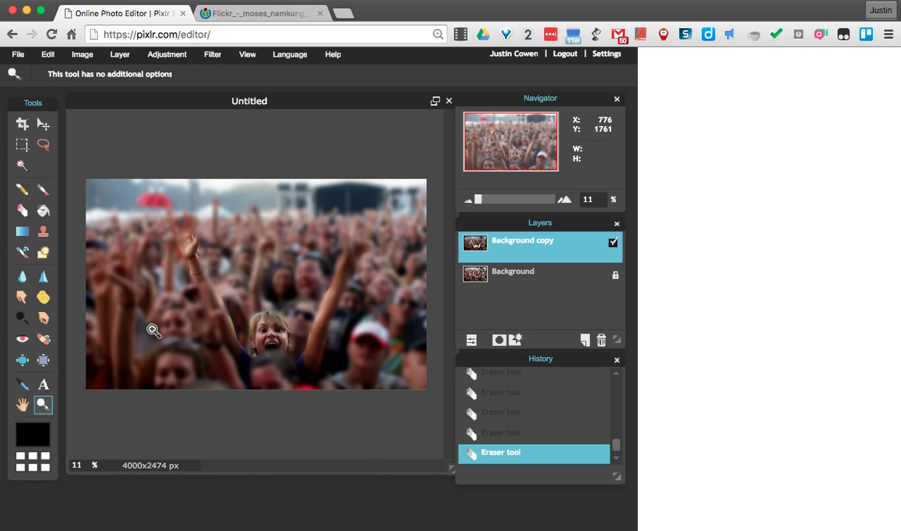